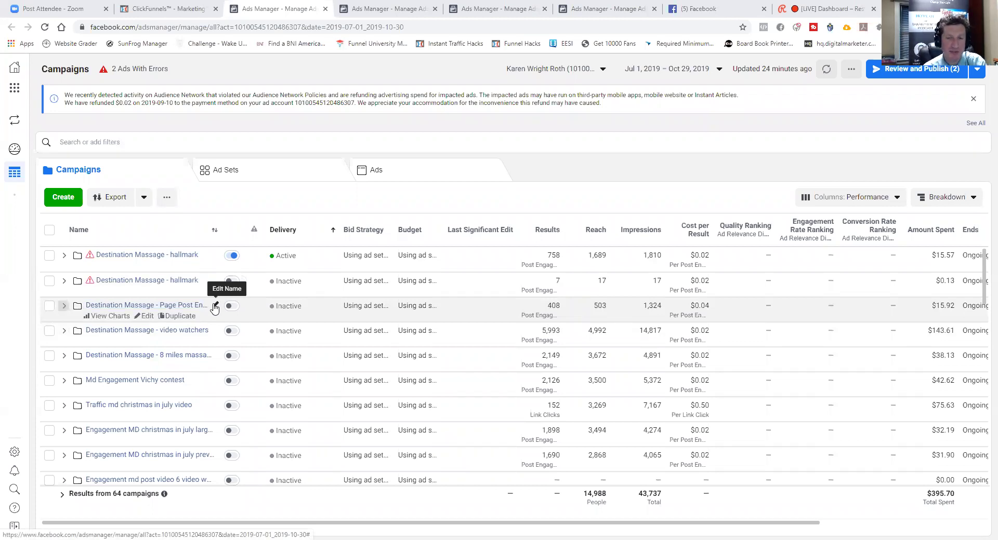
Refresh the Ads Manager campaigns table and bring up the date range presets
click(827, 69)
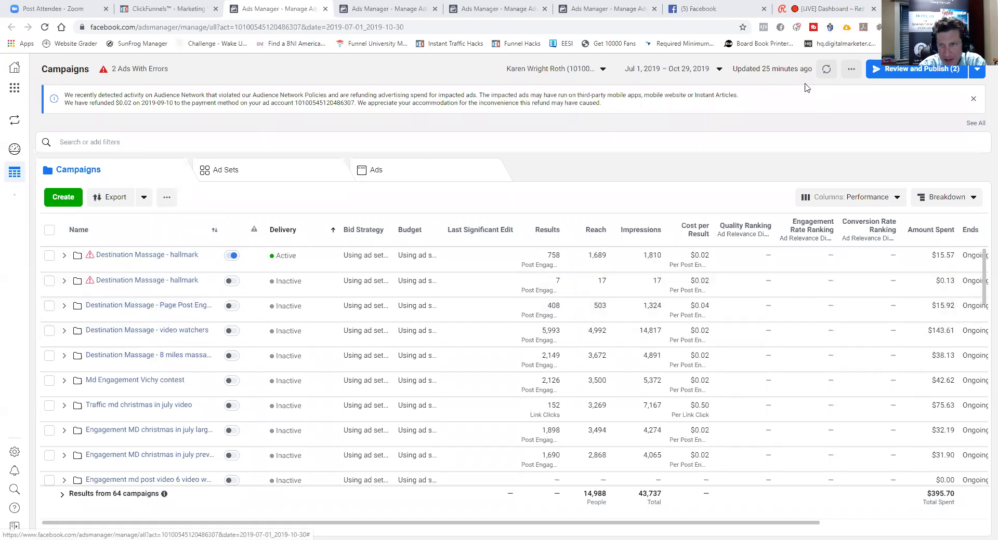
click(669, 73)
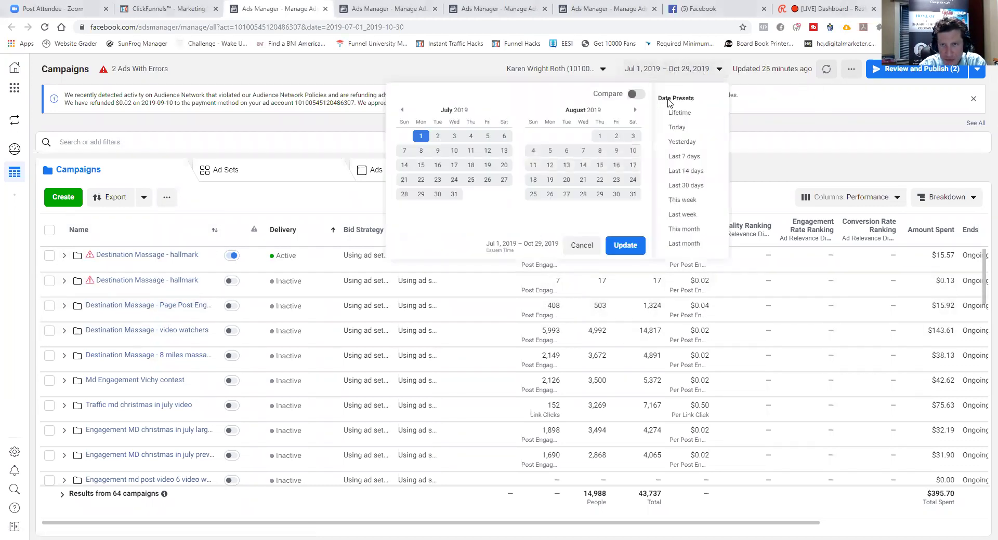
Apply the This month preset so campaigns report Oct 1–30, 2019
click(684, 230)
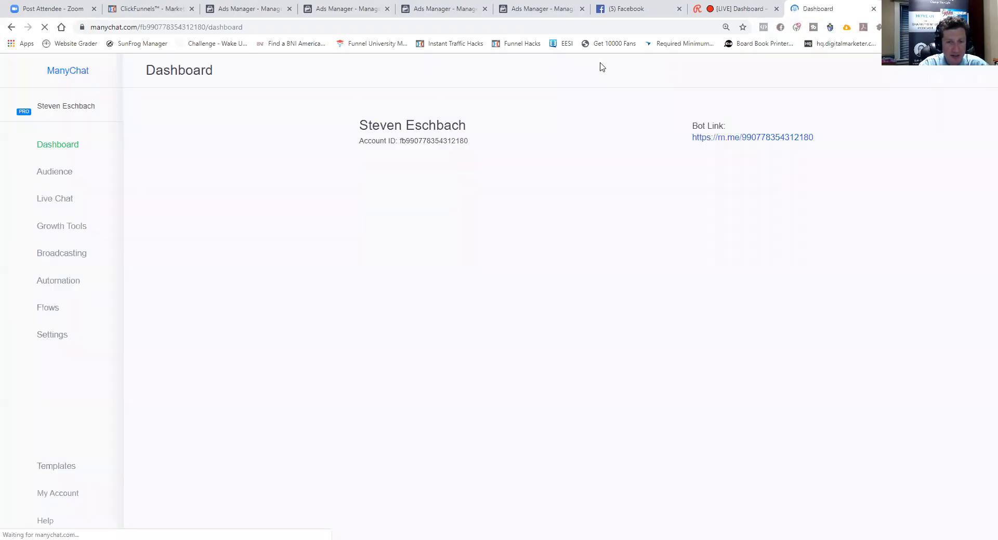
Switch ManyChat to Destination Massage and view its growth tools' opt-in stats
click(75, 113)
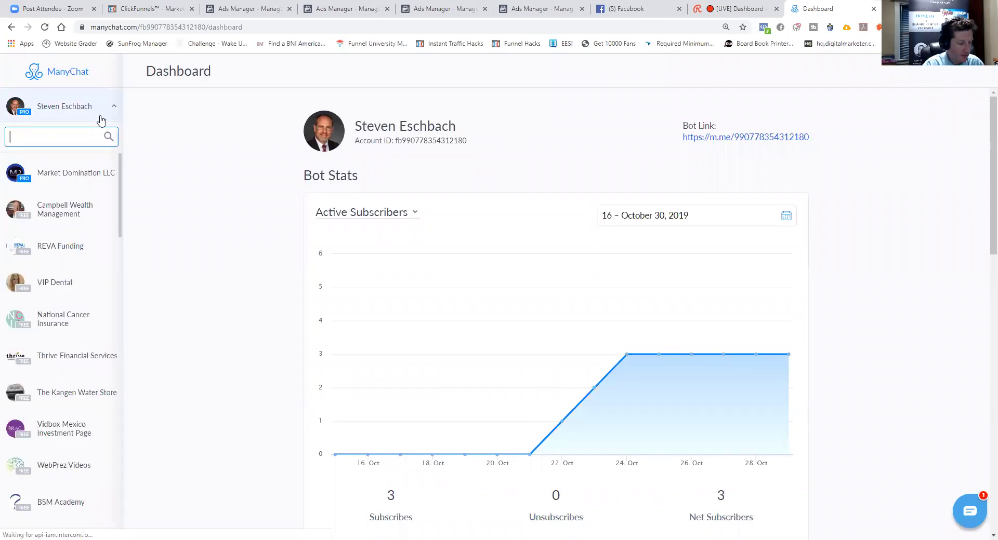
text(des)
click(70, 173)
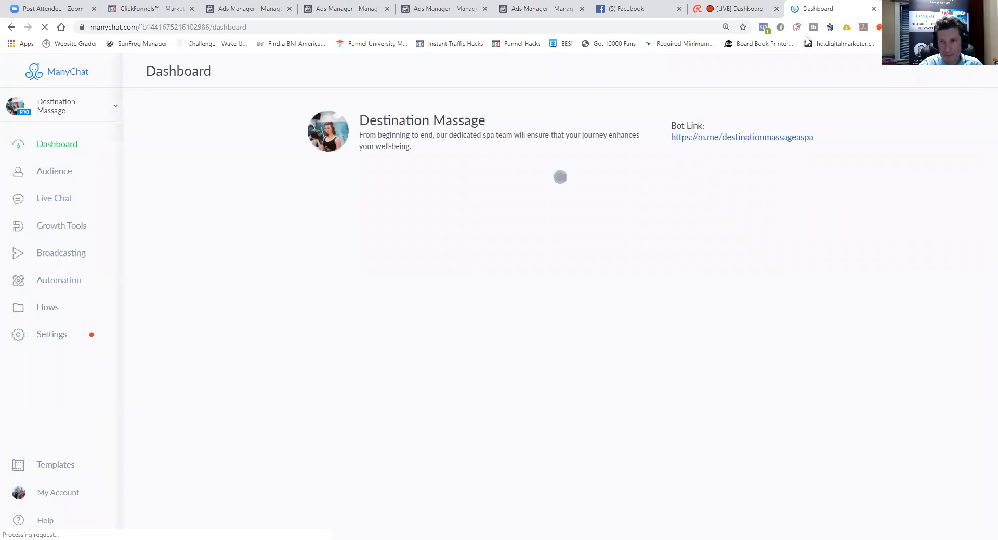
click(62, 226)
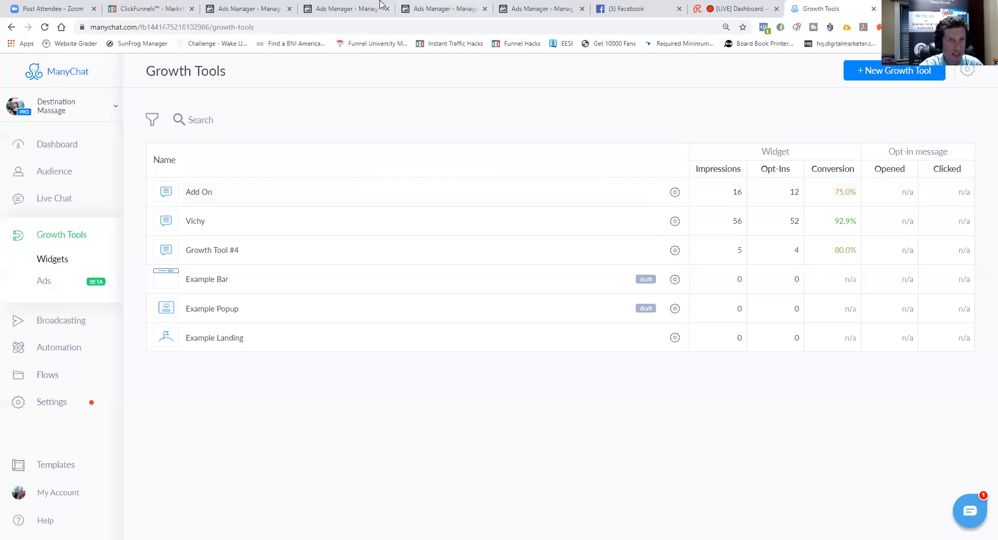
Go back to the Ads Manager tab showing Destination Massage's October campaigns
click(343, 9)
click(245, 8)
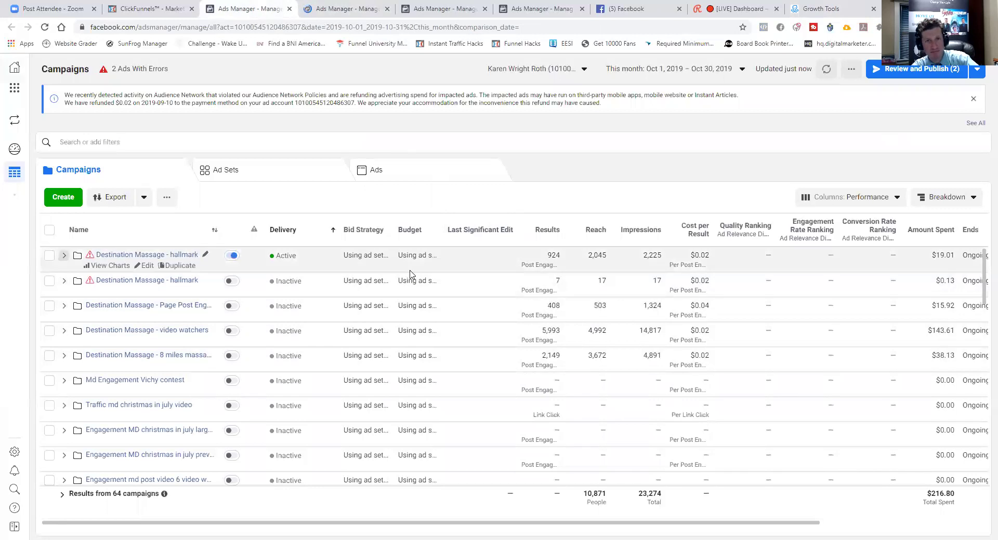
mouse_move(312, 255)
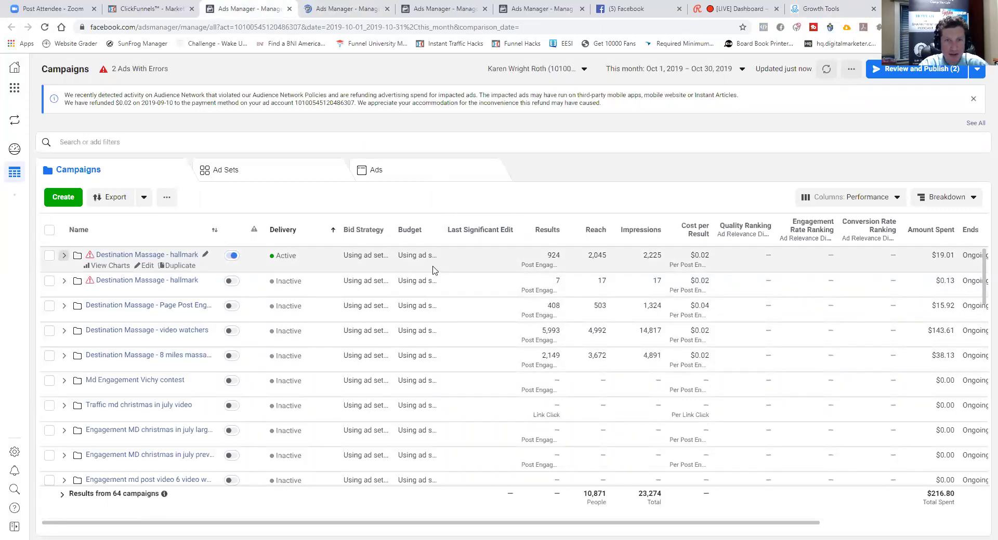
mouse_move(313, 280)
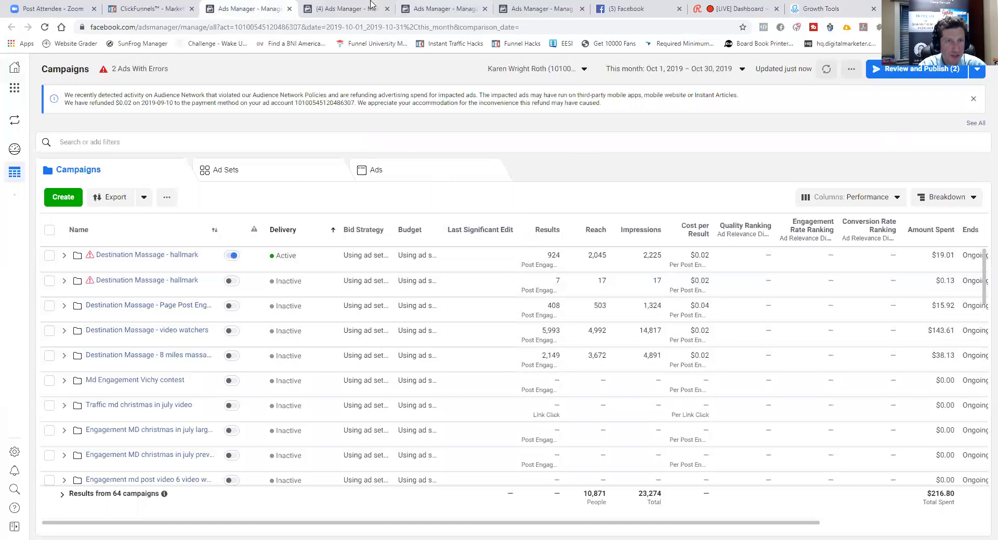
Look through the open browser tabs, including the live watch party stream
click(338, 10)
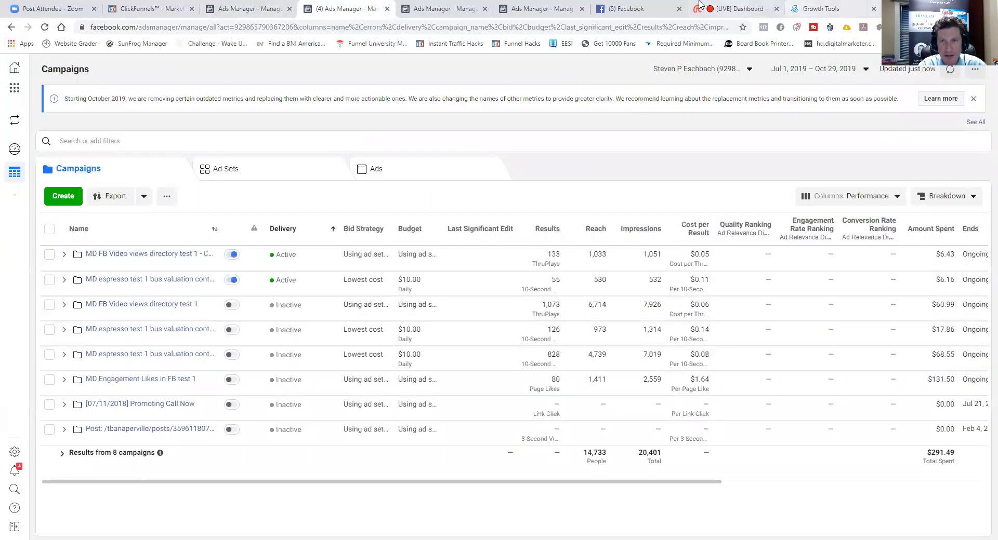
click(737, 9)
click(628, 9)
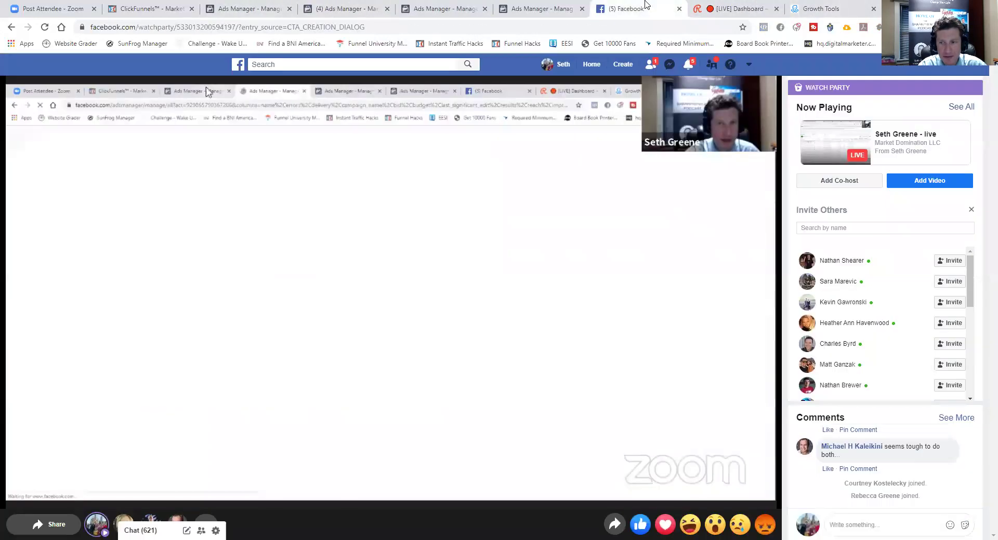
click(347, 9)
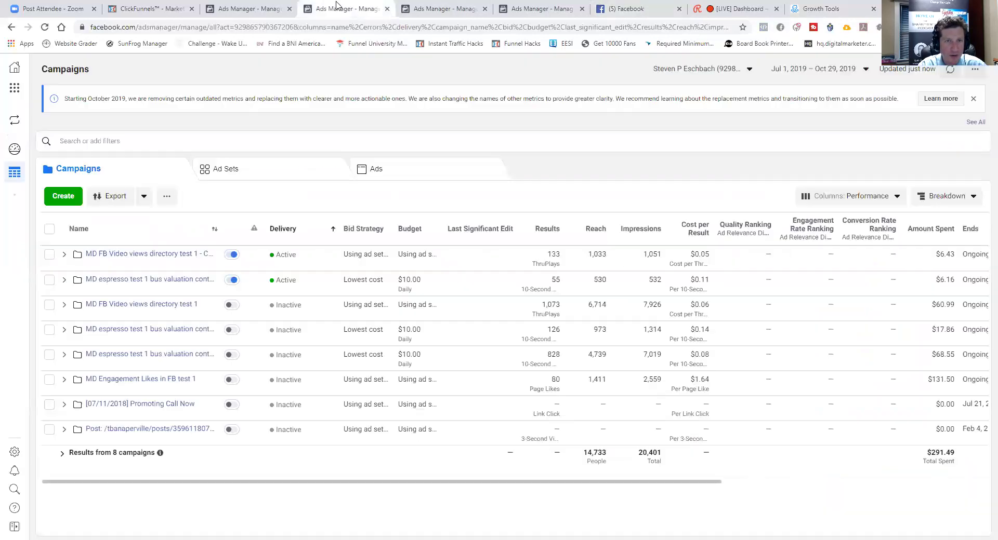
Close the duplicate Ads Manager tab, landing on the 8-campaign account
click(260, 8)
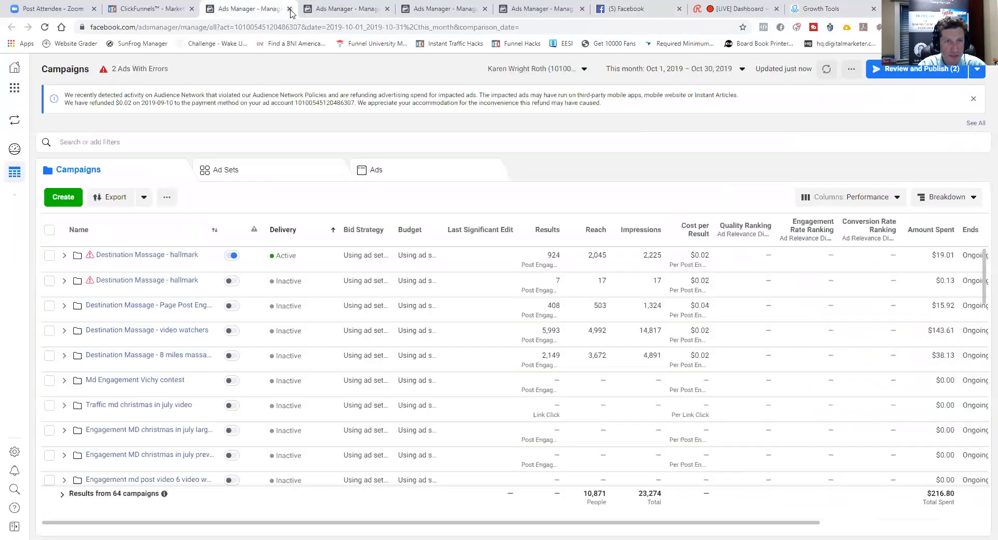
click(293, 11)
key(ctrl+w)
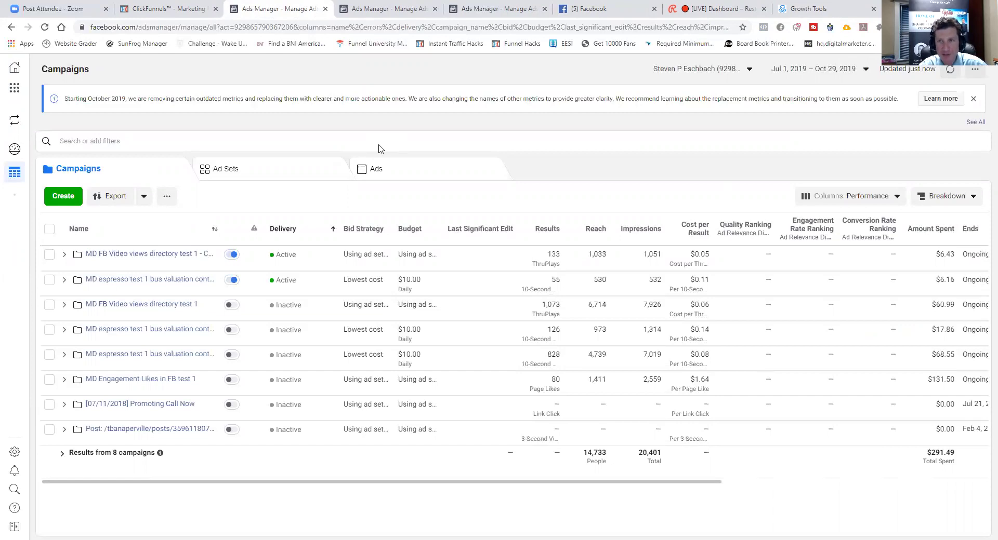
Set the 8-campaign account's date range to This month, Oct 1–30, 2019
click(819, 69)
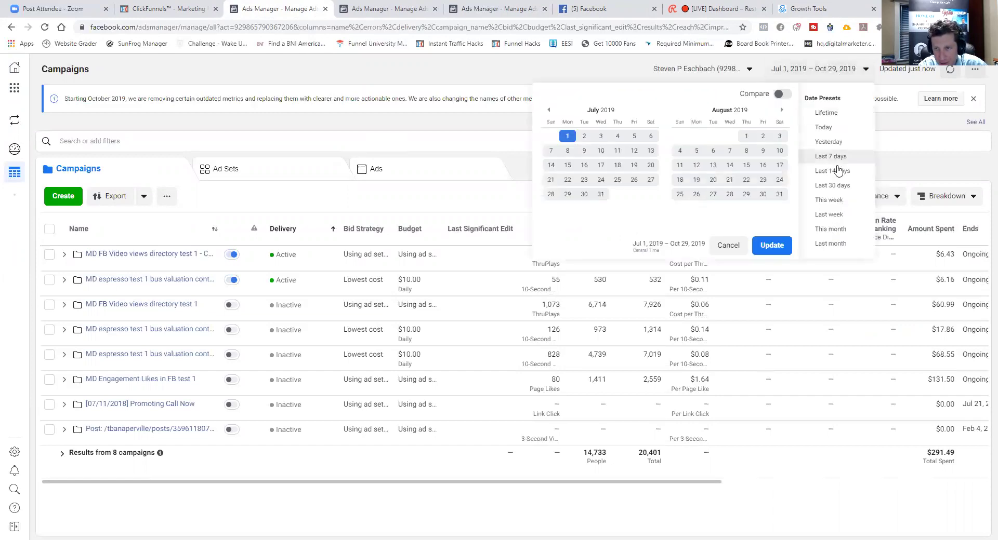
click(831, 230)
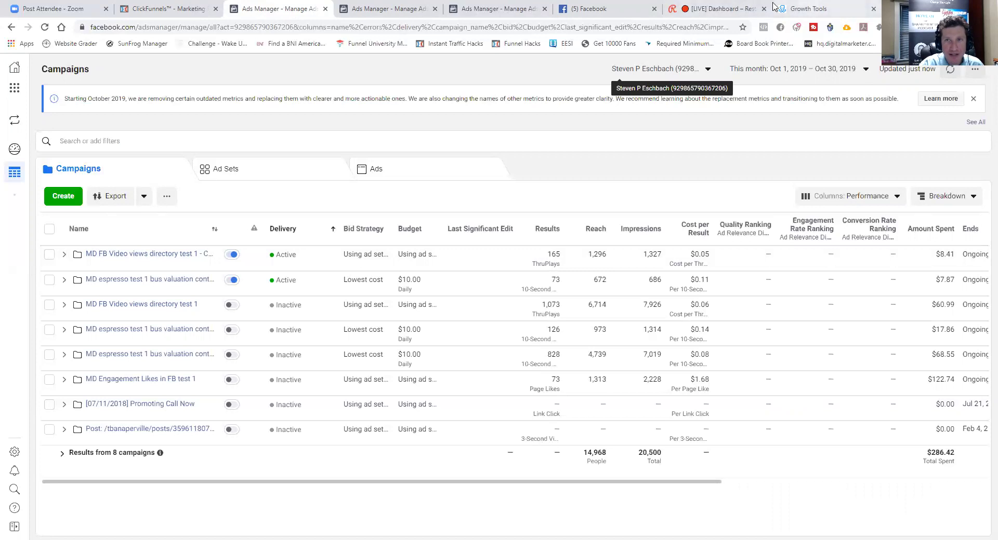
Check the watch party stream, then close the BizyBeez tab to reach Passion 4 Life
click(588, 8)
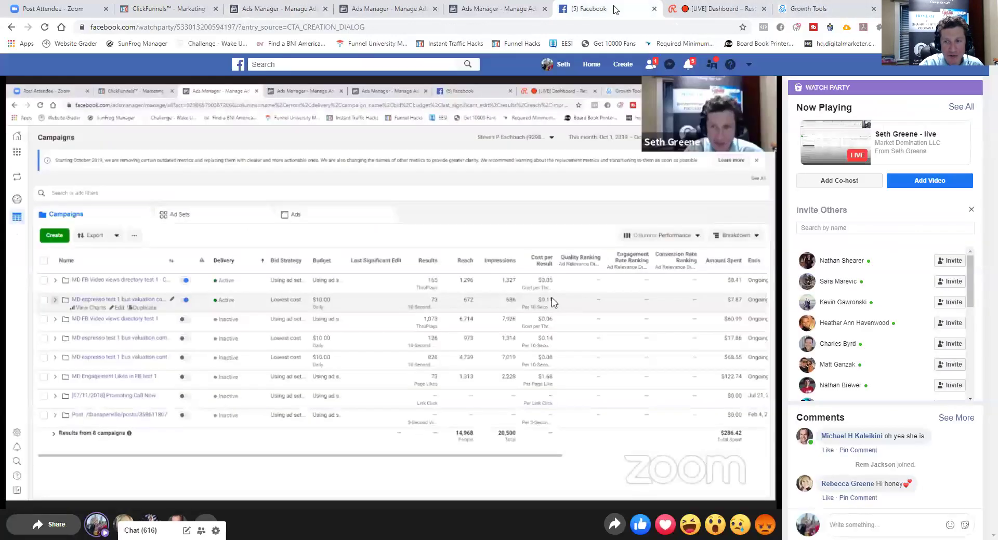
click(277, 8)
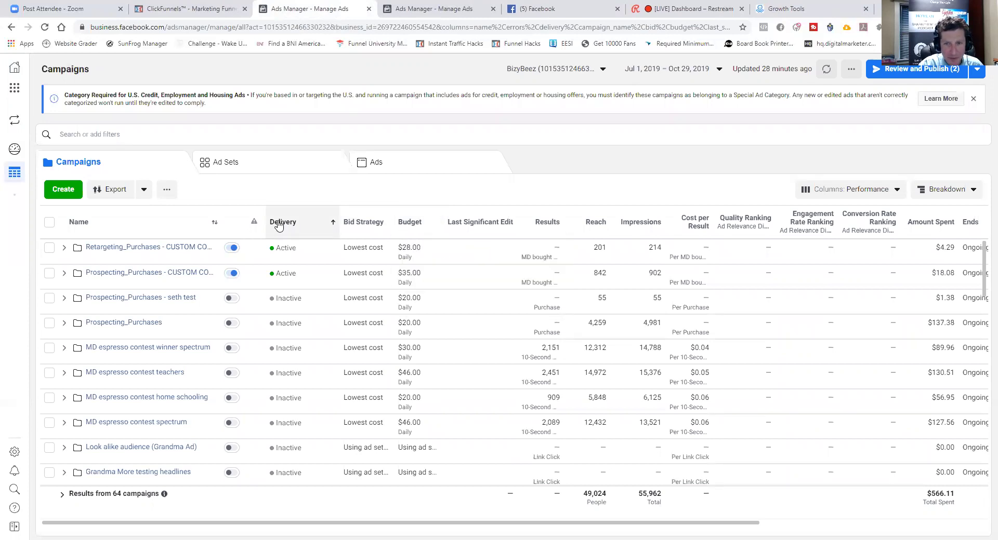
click(368, 9)
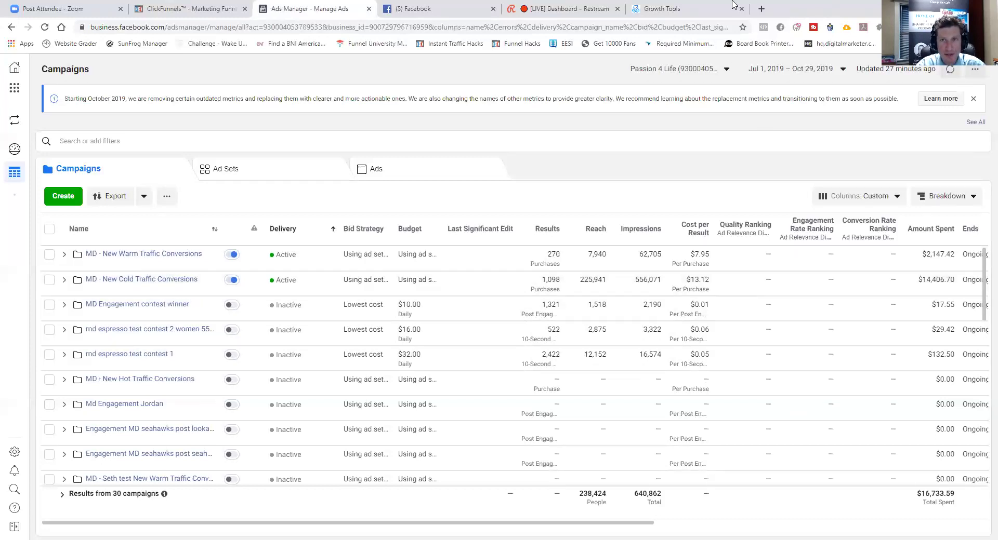
Switch ManyChat to Passion 4 Life and view its contest widget's growth tool stats
click(661, 8)
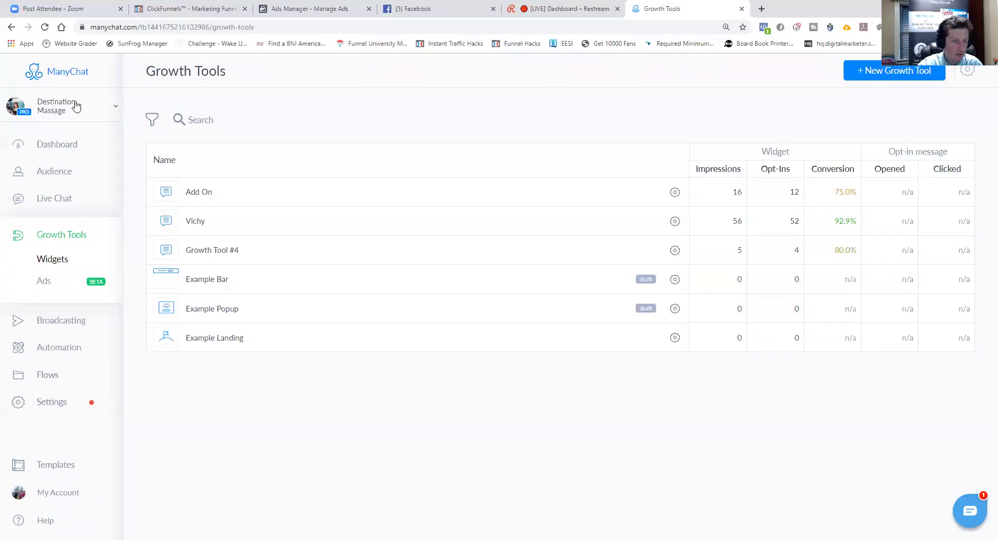
click(76, 106)
text(pass)
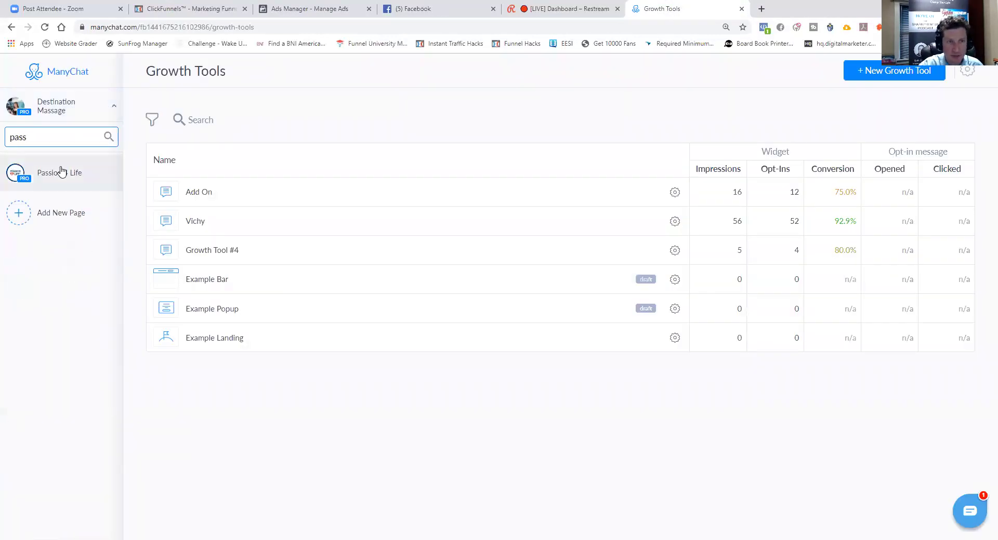
click(59, 173)
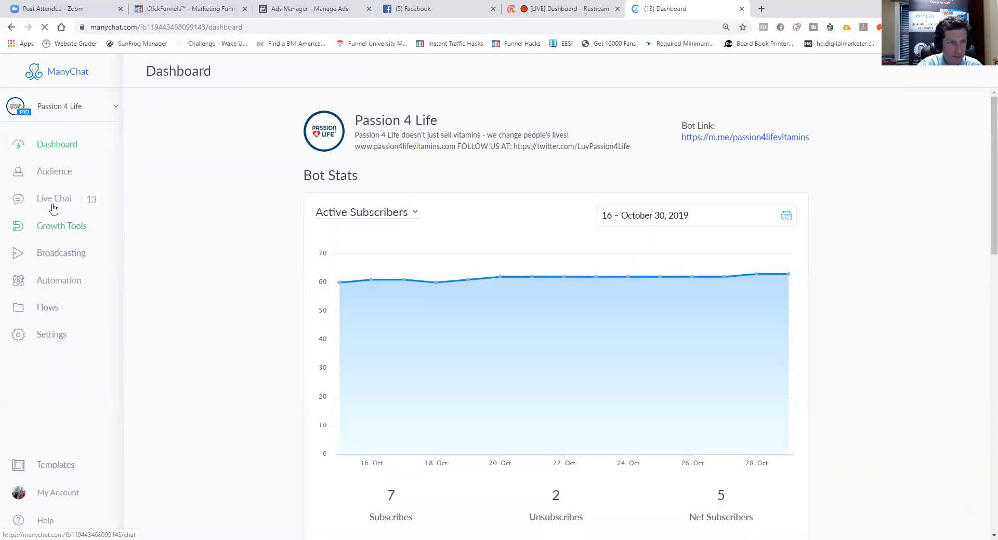
click(62, 226)
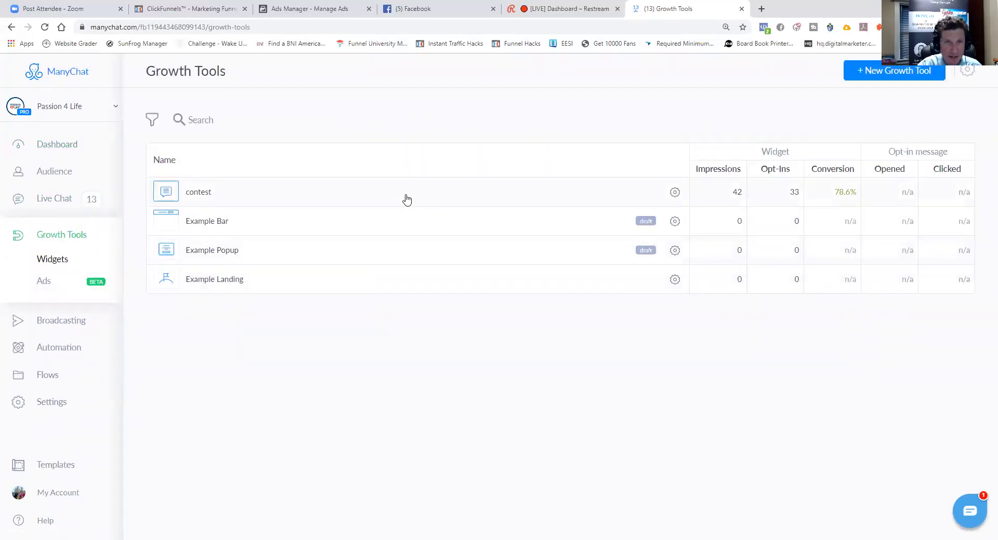
Return to the Passion 4 Life Campaigns table in Ads Manager
click(316, 9)
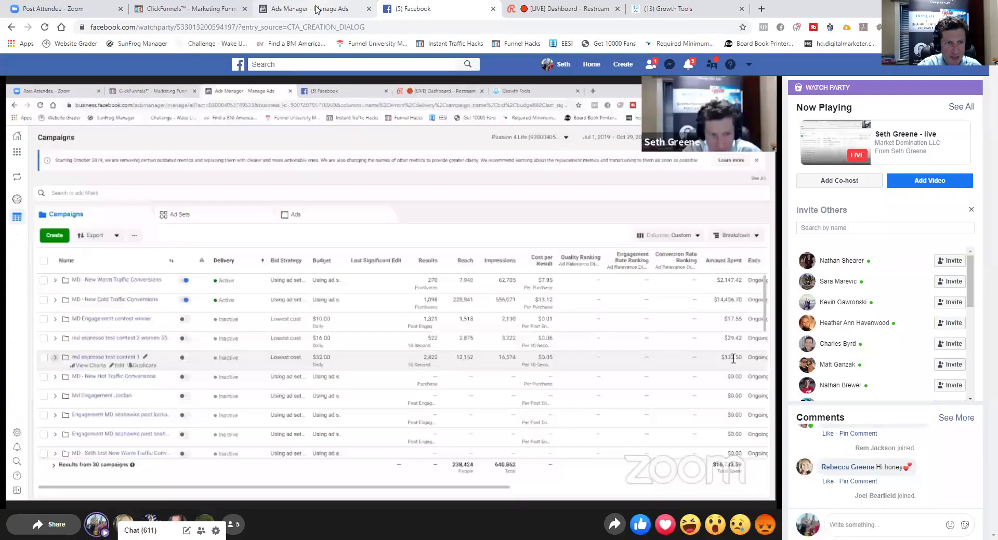